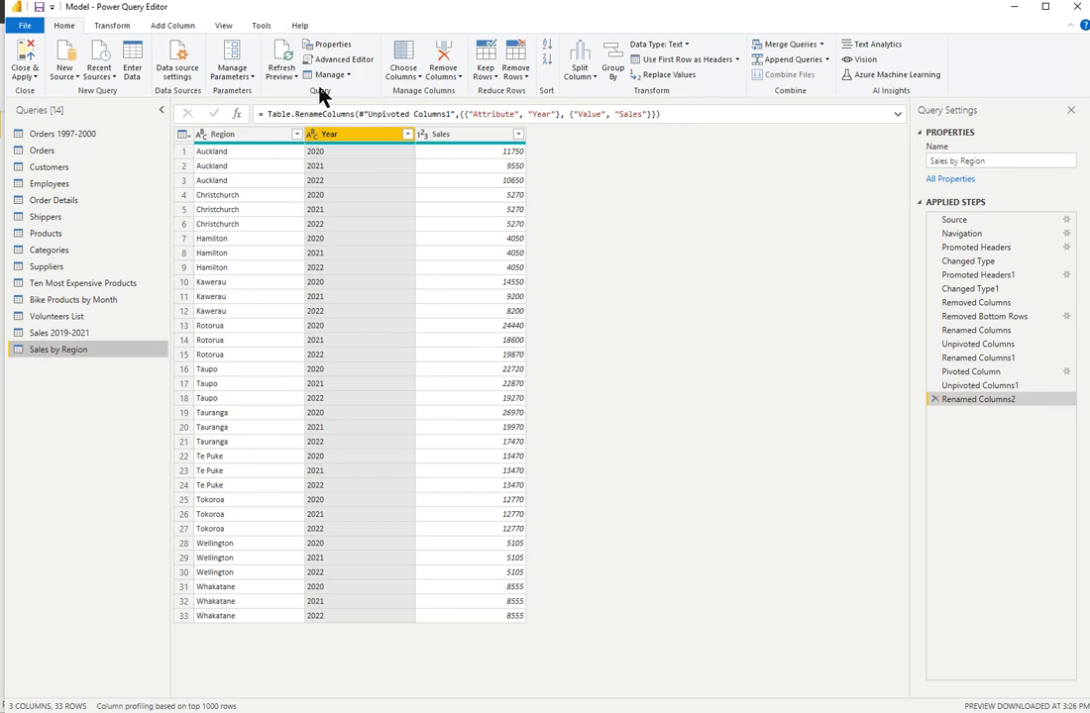
- Paste a copy of the Sales by Region query into the query list and delete that copy
left_click(348, 75)
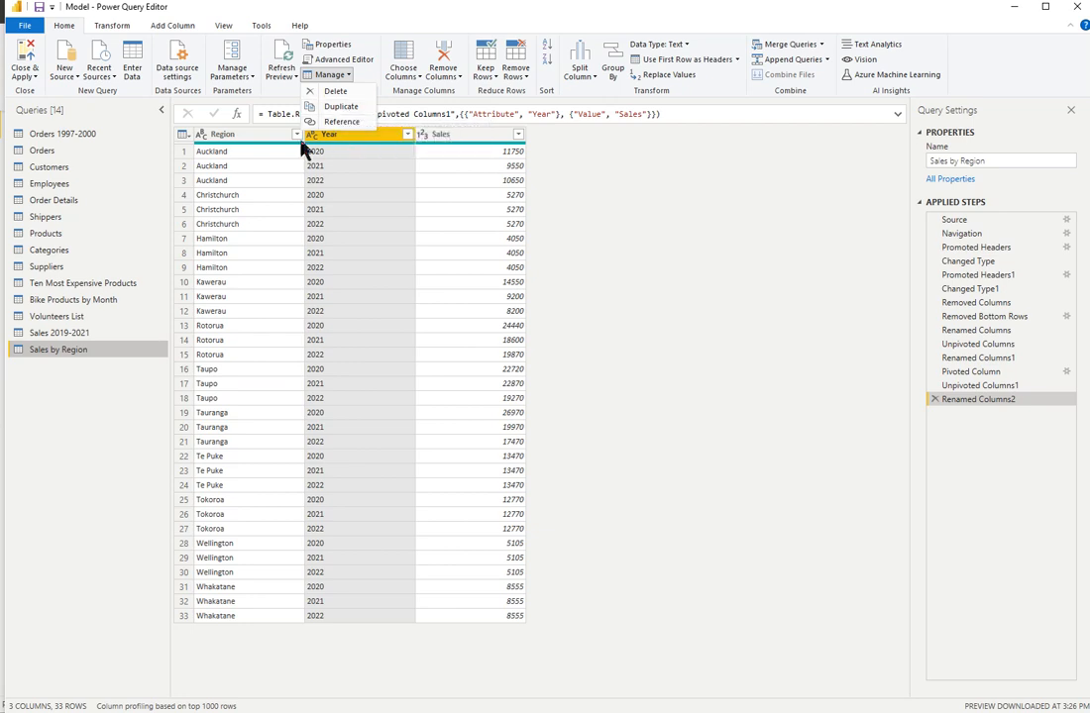
right_click(96, 351)
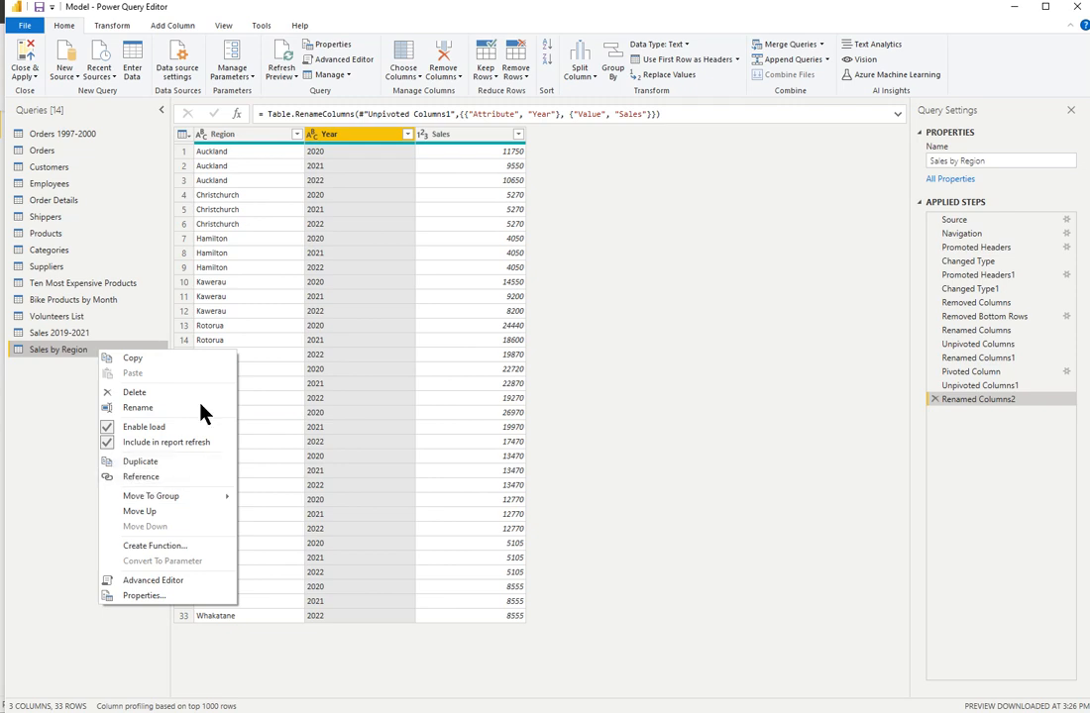
left_click(64, 411)
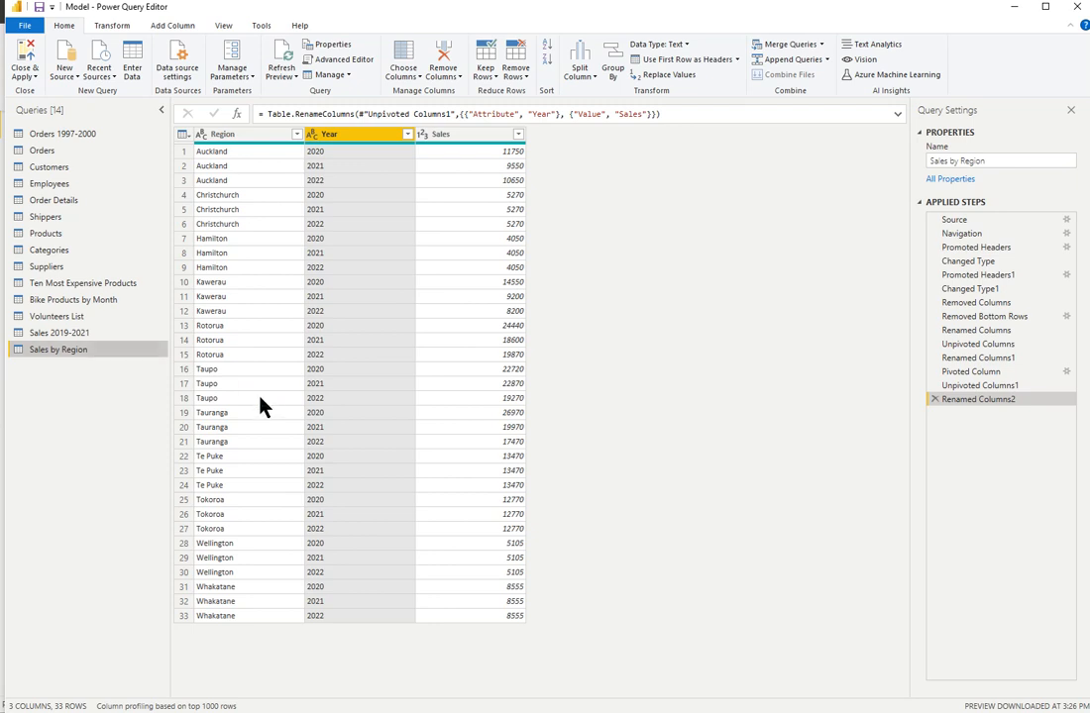
key("ctrl+v")
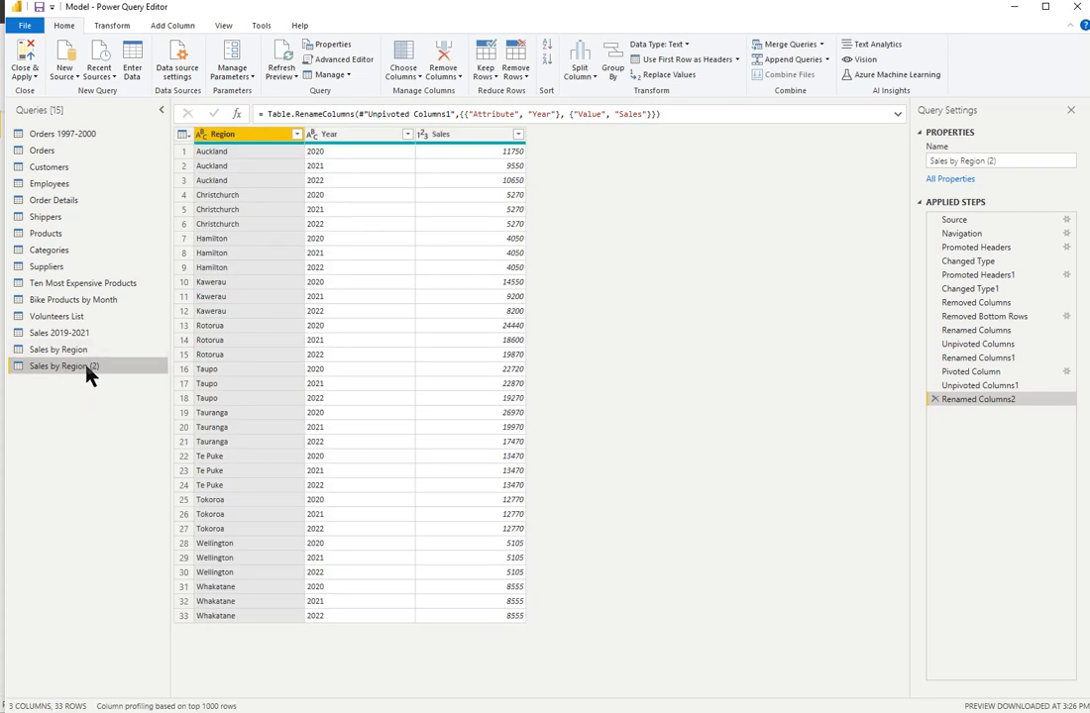
key("Delete")
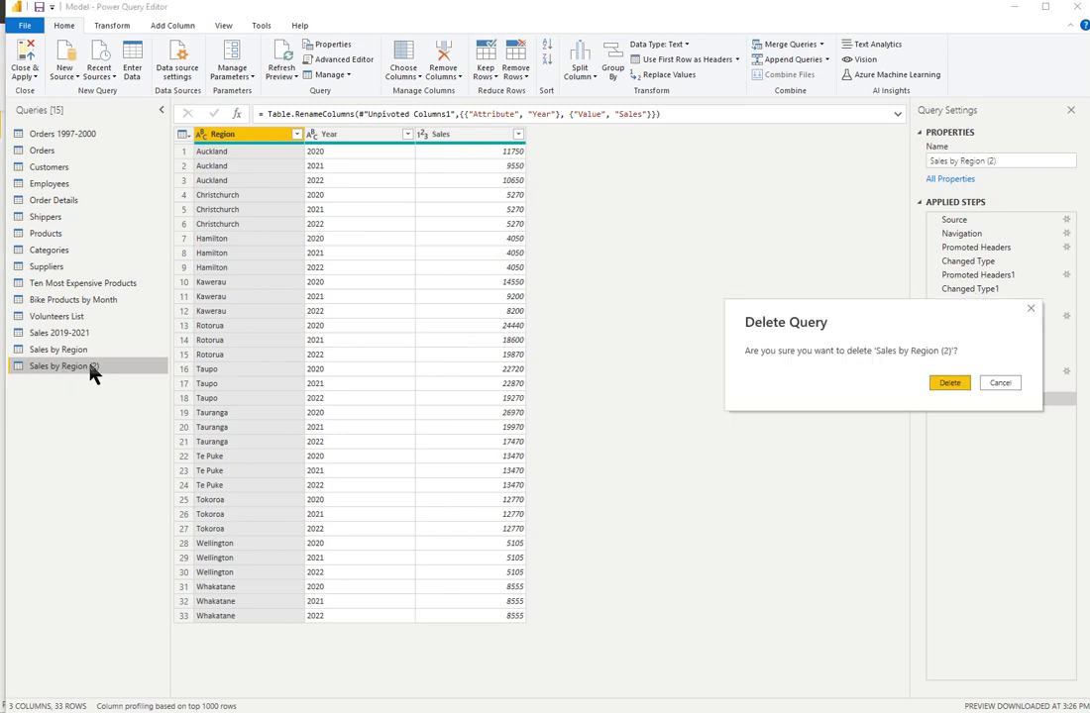
left_click(948, 384)
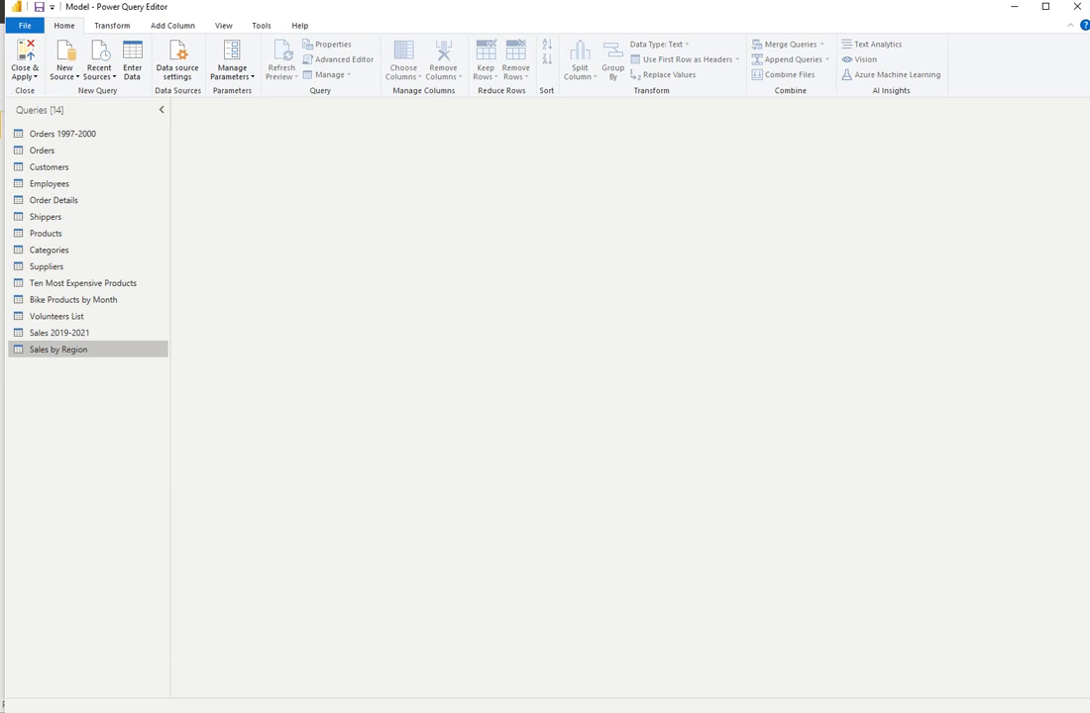
- Duplicate the Sales by Region query
left_click(59, 355)
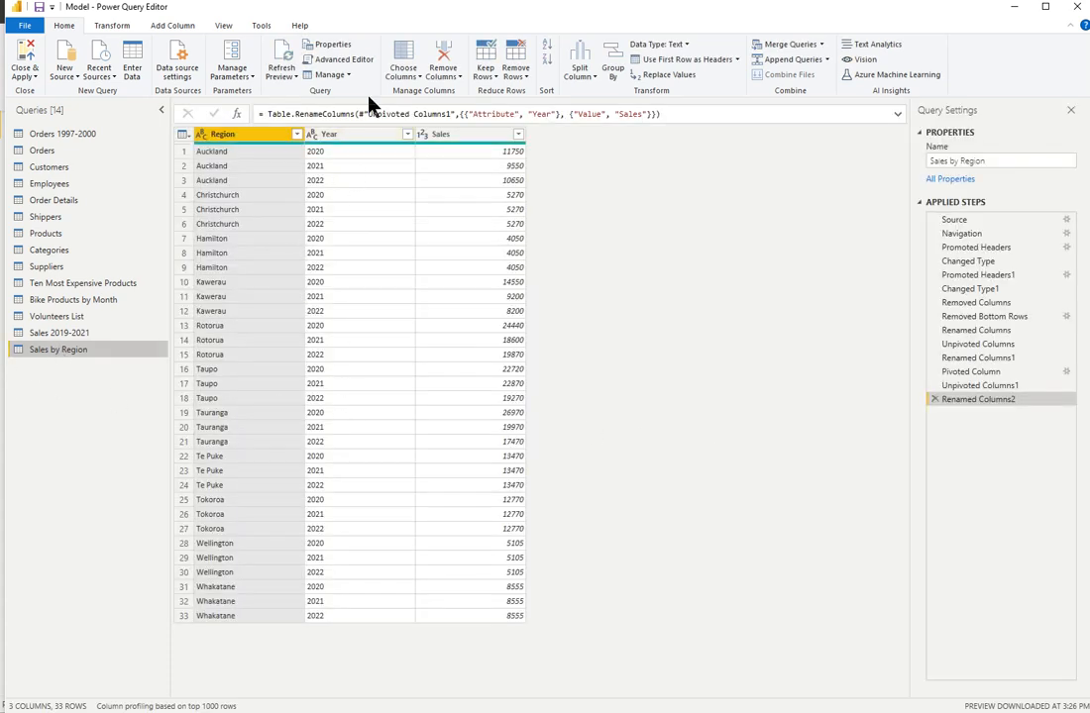
left_click(345, 76)
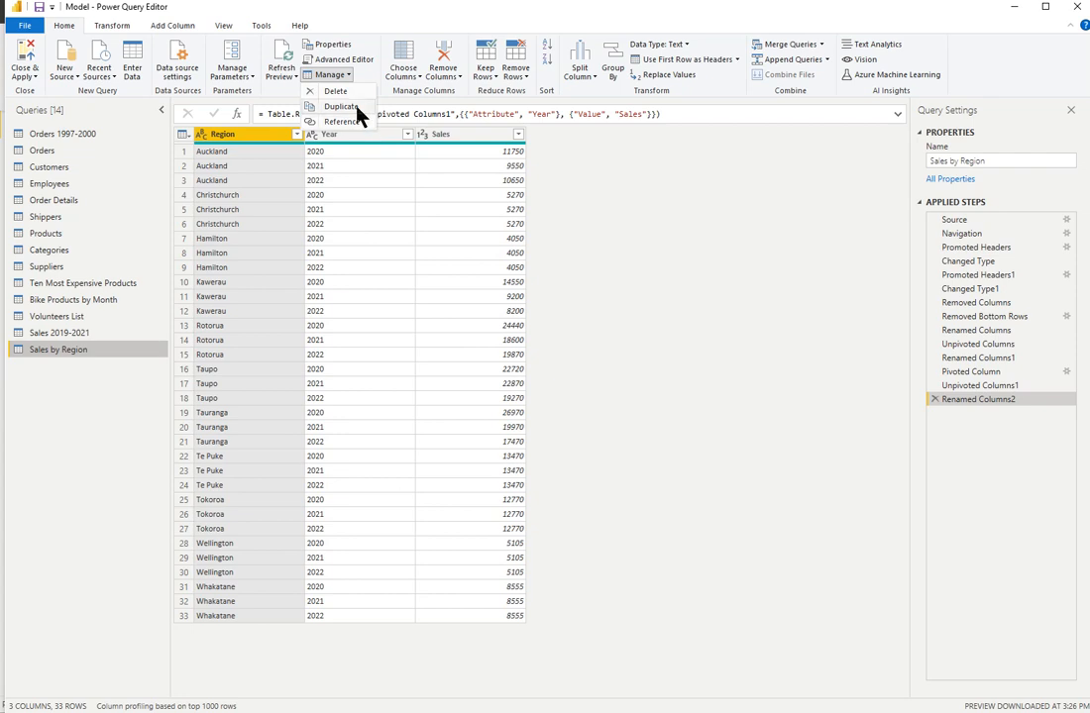
left_click(358, 116)
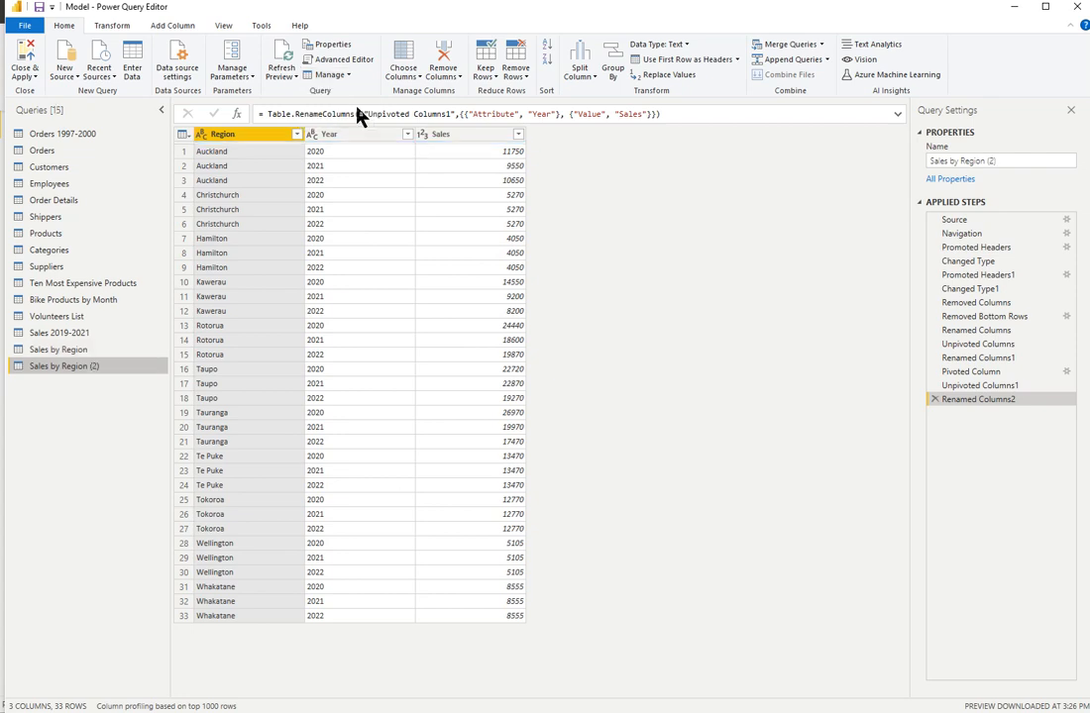
- Rename the duplicated query as Regional Sales
double_click(109, 368)
left_click(122, 365)
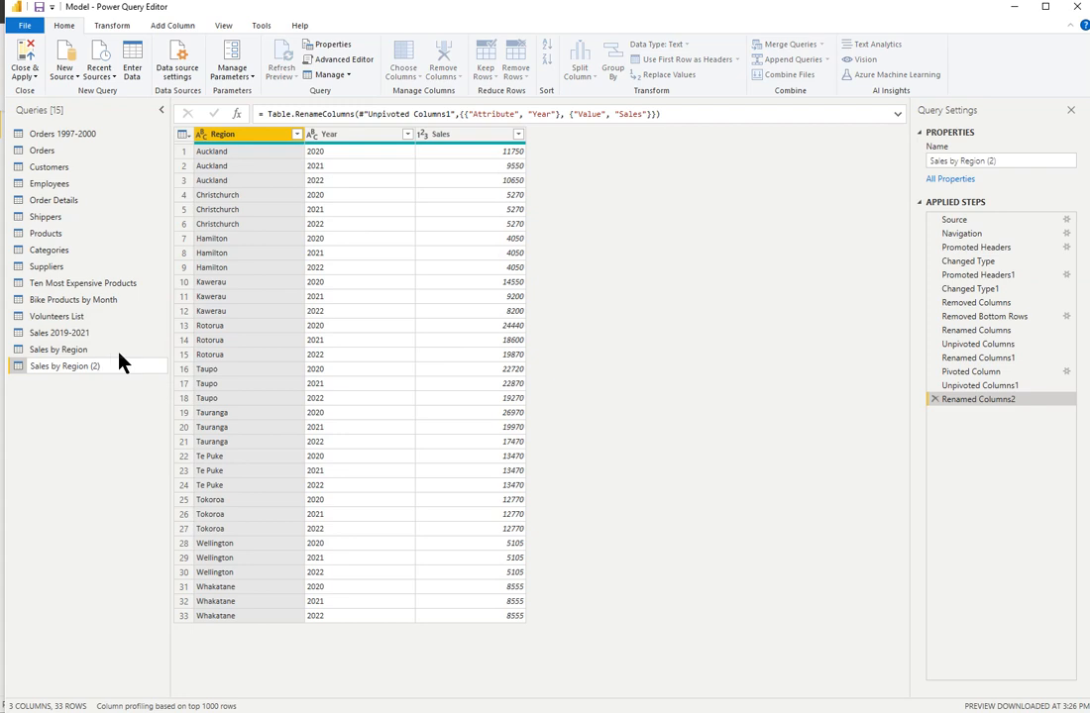
key("BackSpace")
key("BackSpace")
key("BackSpace")
key("BackSpace")
key("BackSpace")
key("BackSpace")
key("BackSpace")
key("BackSpace")
key("BackSpace")
key("BackSpace")
key("BackSpace")
key("BackSpace")
key("BackSpace")
key("BackSpace")
key("BackSpace")
type("Regional Sales")
key("Return")
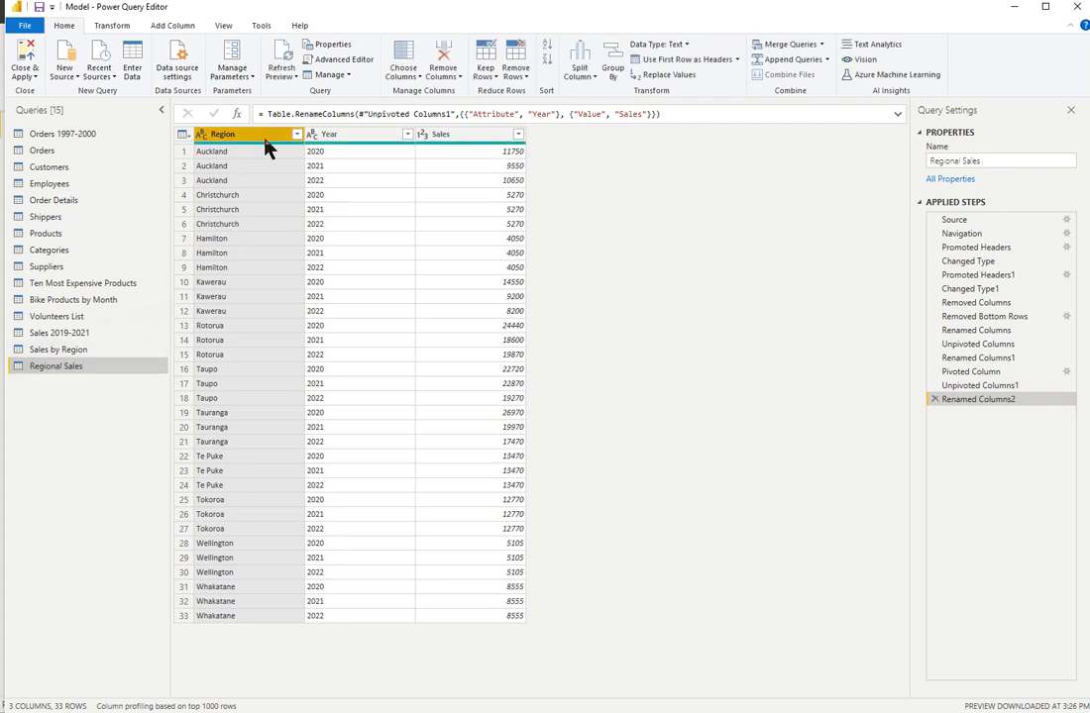
- Reverse the row order of the Regional Sales table and remove the extra second reversal from its applied steps
left_click(110, 28)
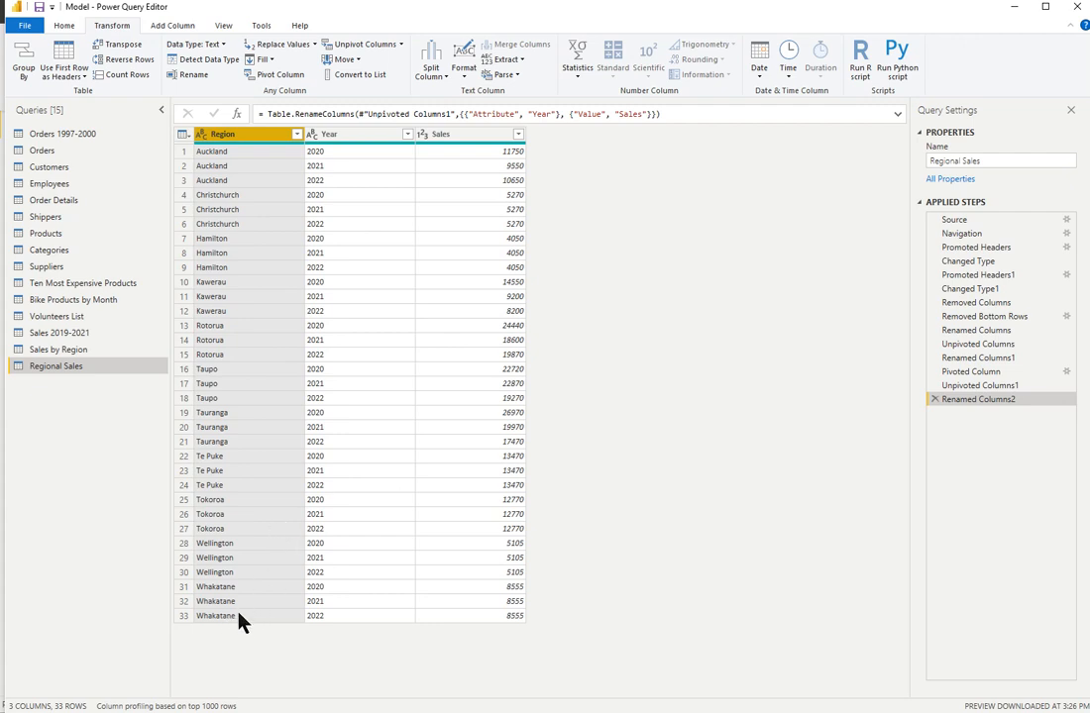
left_click(127, 63)
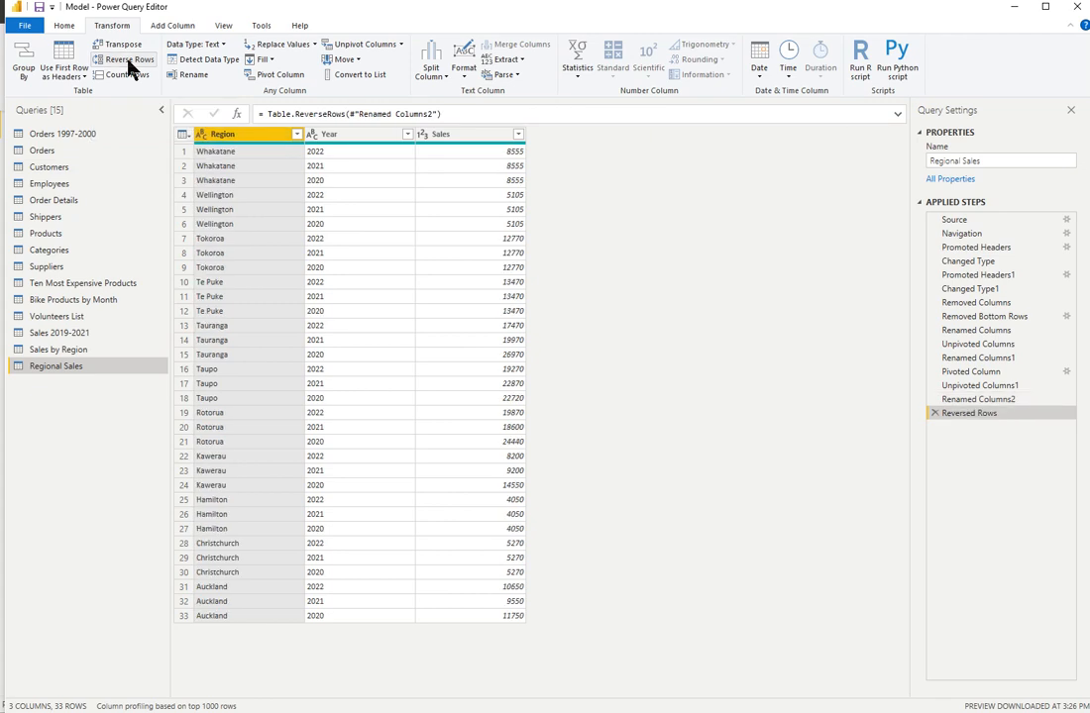
left_click(126, 62)
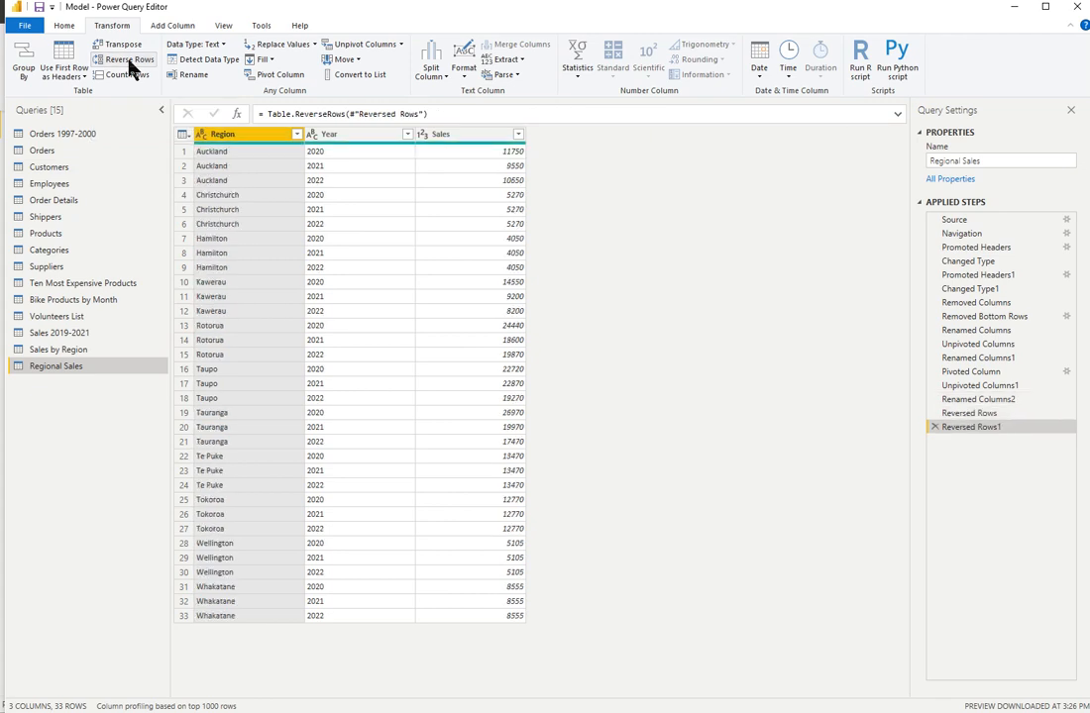
left_click(935, 428)
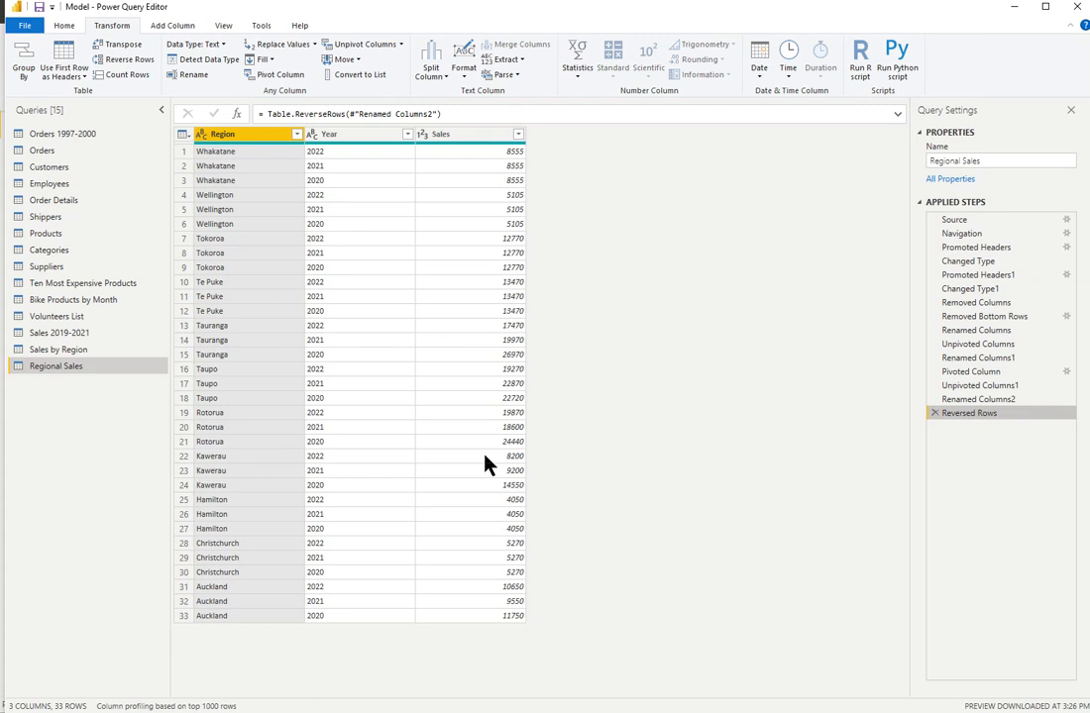
- Merge the Region and Year columns with a space separator into a new column named Region & Year
left_click(363, 141, "ctrl")
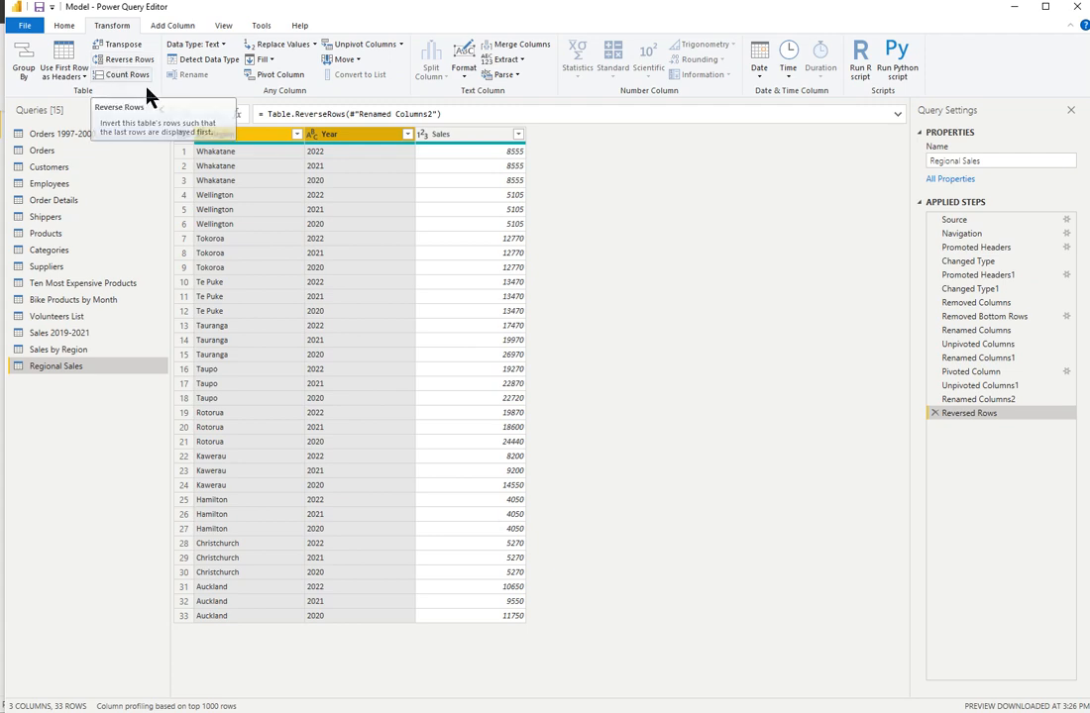
left_click(525, 48)
left_click_drag(821, 287, 559, 280)
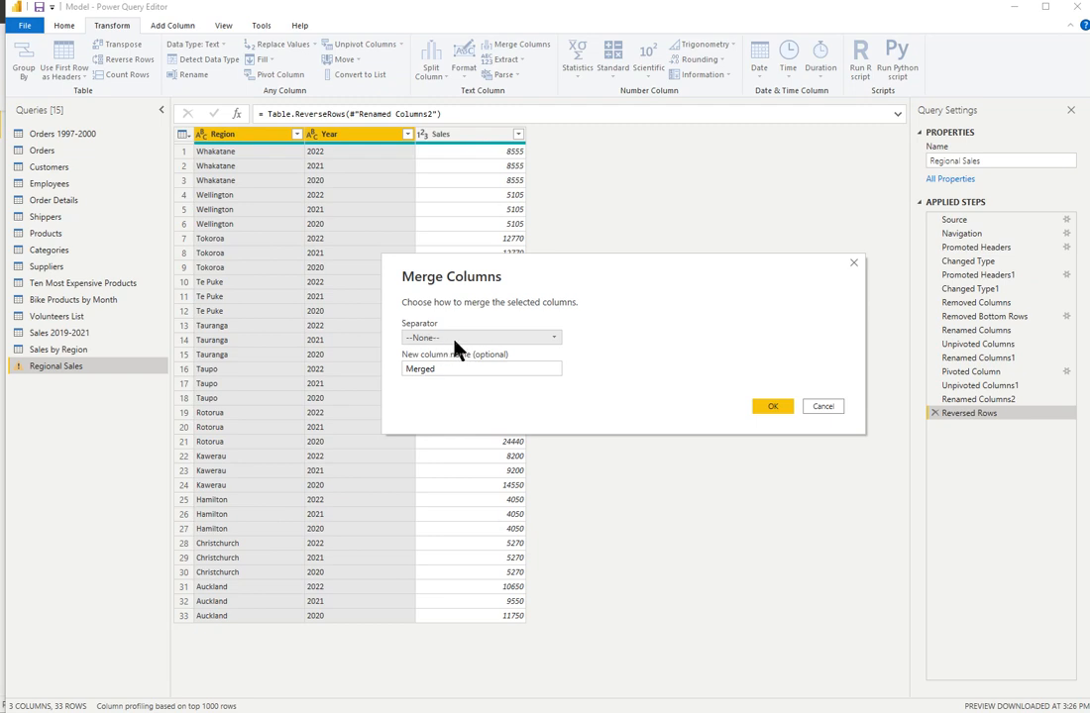
left_click(551, 339)
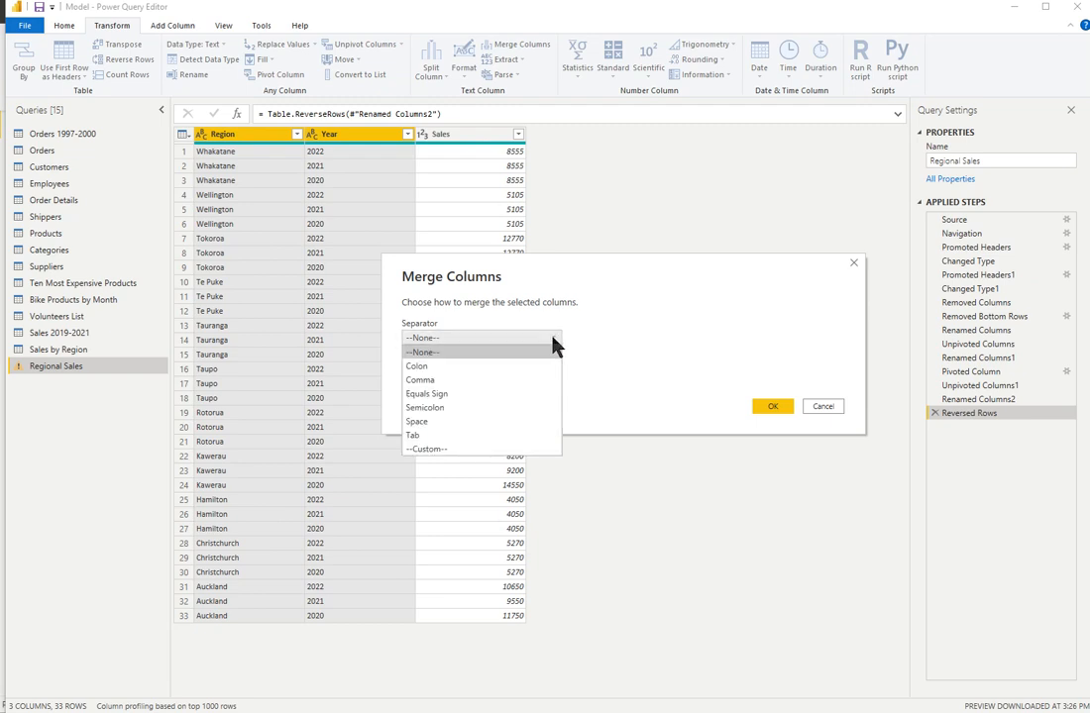
left_click(455, 423)
left_click_drag(456, 370, 362, 374)
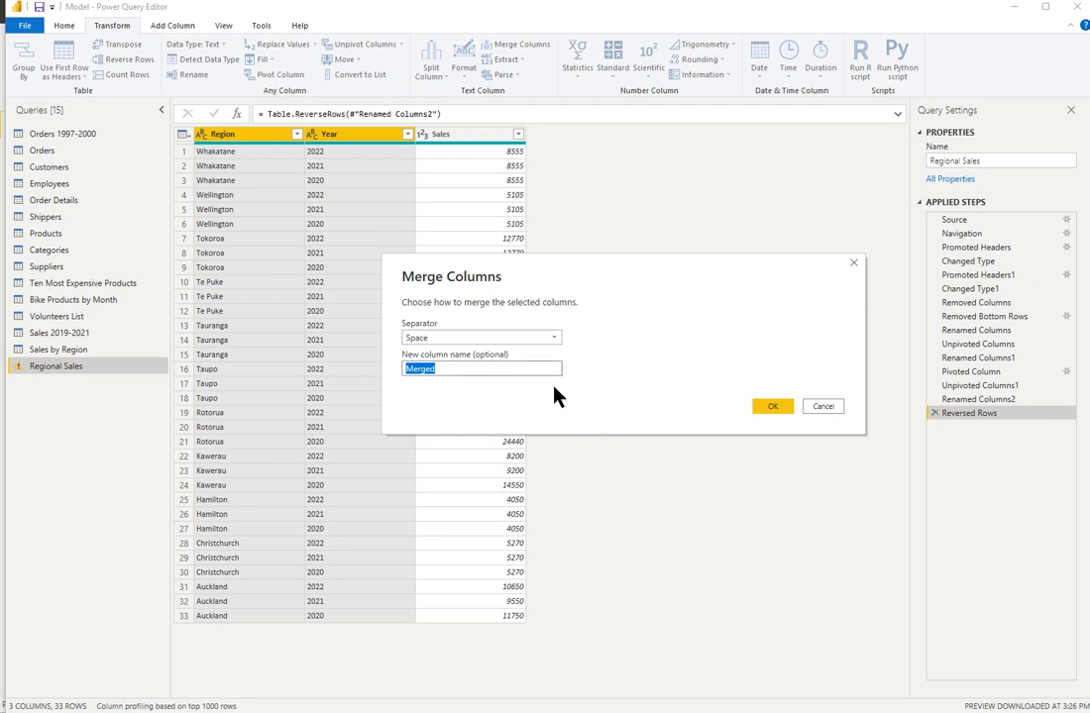
type("Region & Year")
left_click(781, 410)
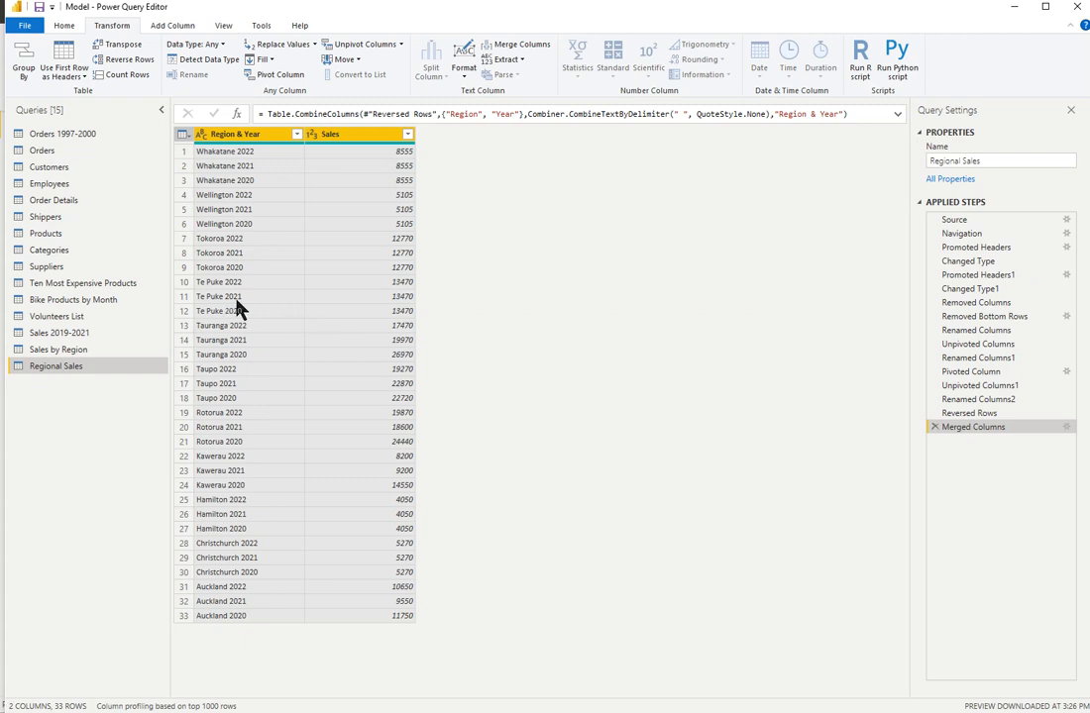
- Try transposing the merged Regional Sales table, and remove the transpose from its applied steps
left_click(121, 47)
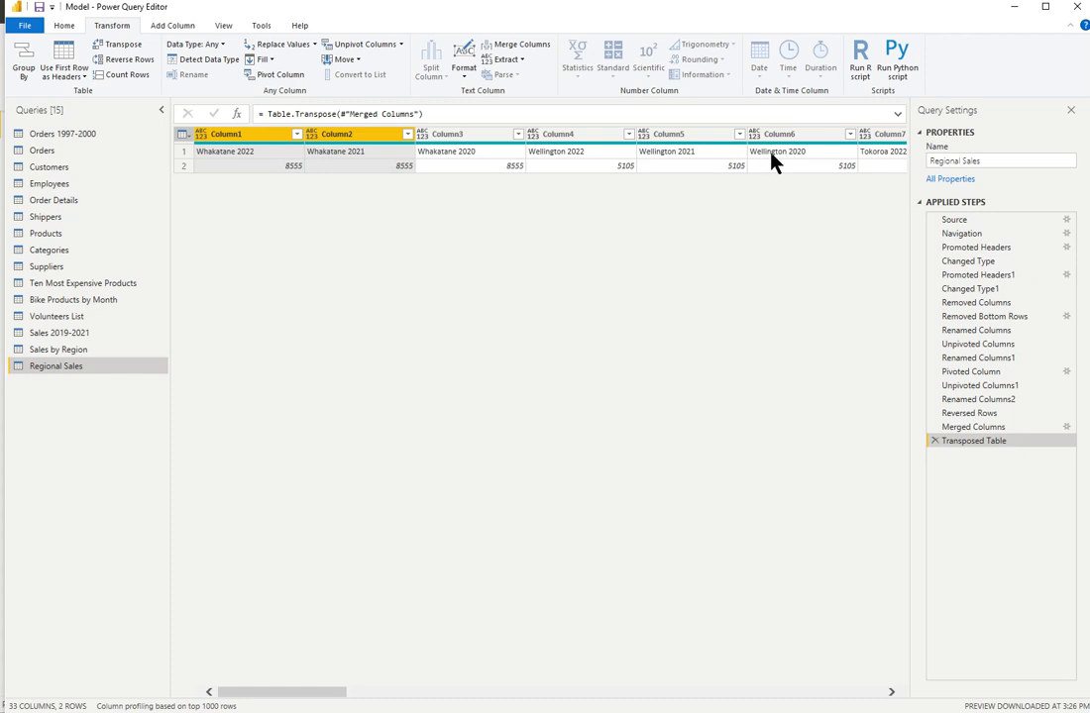
left_click(935, 441)
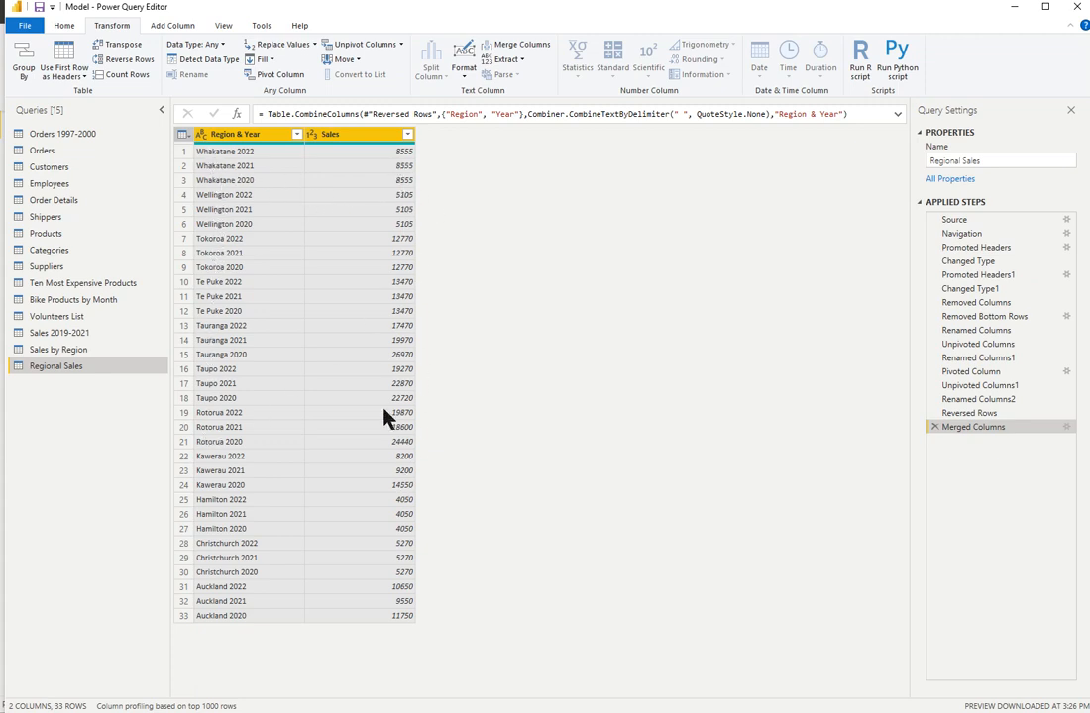
- Transpose the Regional Sales table and promote its first row to column headers
left_click(120, 45)
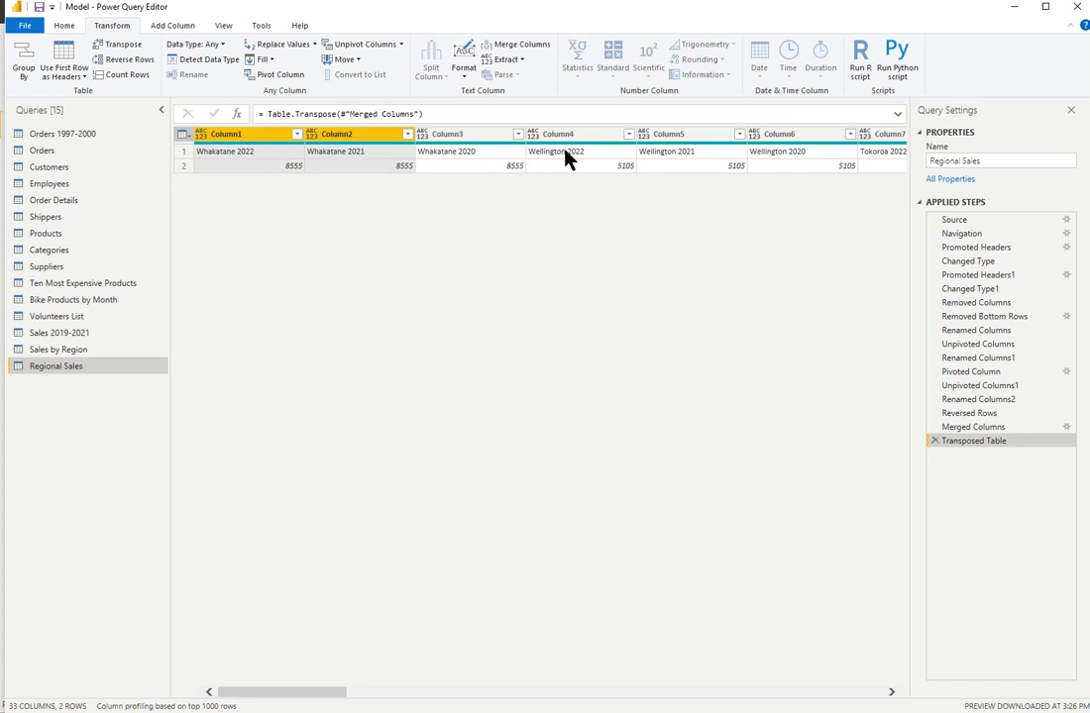
left_click(65, 54)
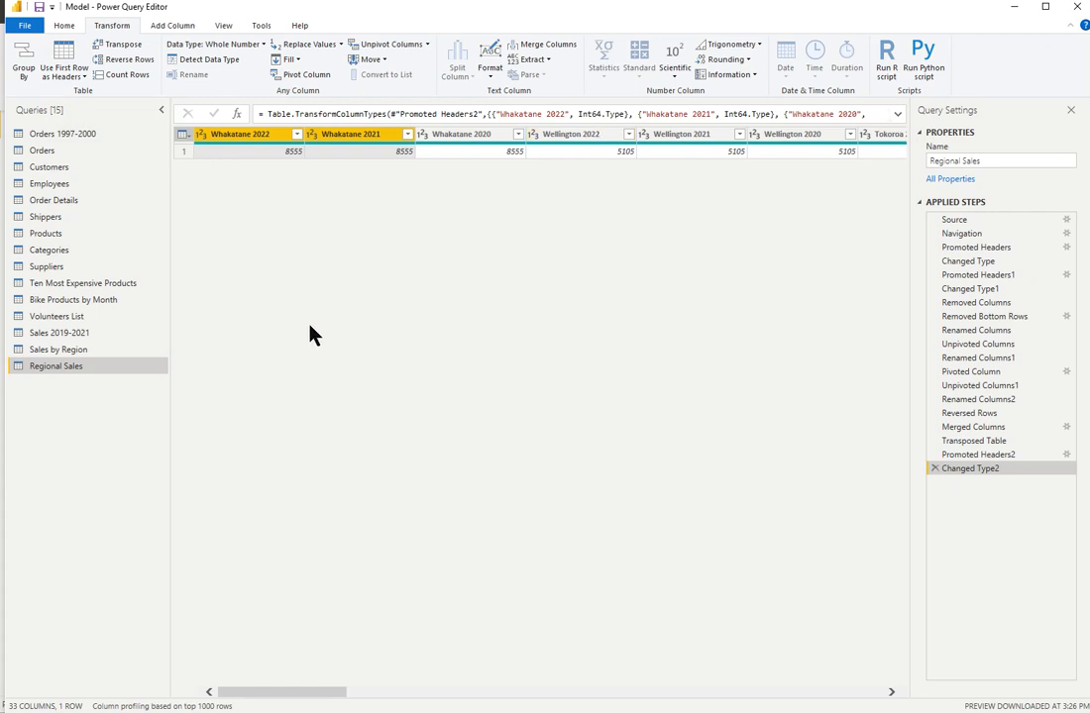
- Create a new query that references the Sales by Region query
left_click(87, 355)
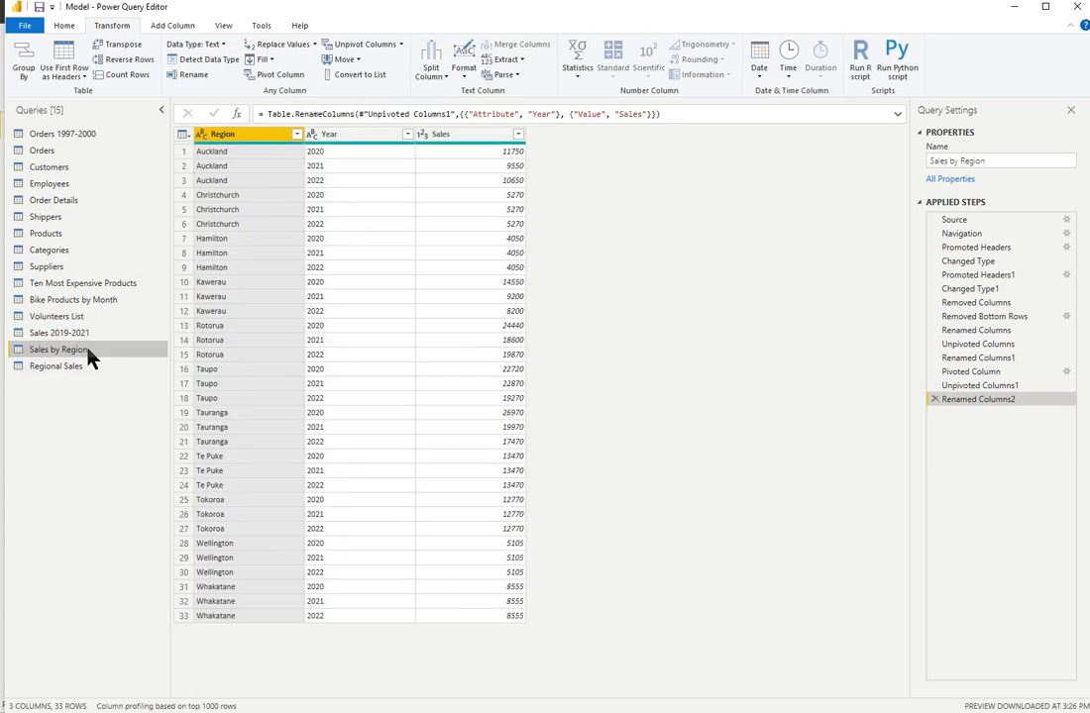
left_click(65, 26)
left_click(337, 75)
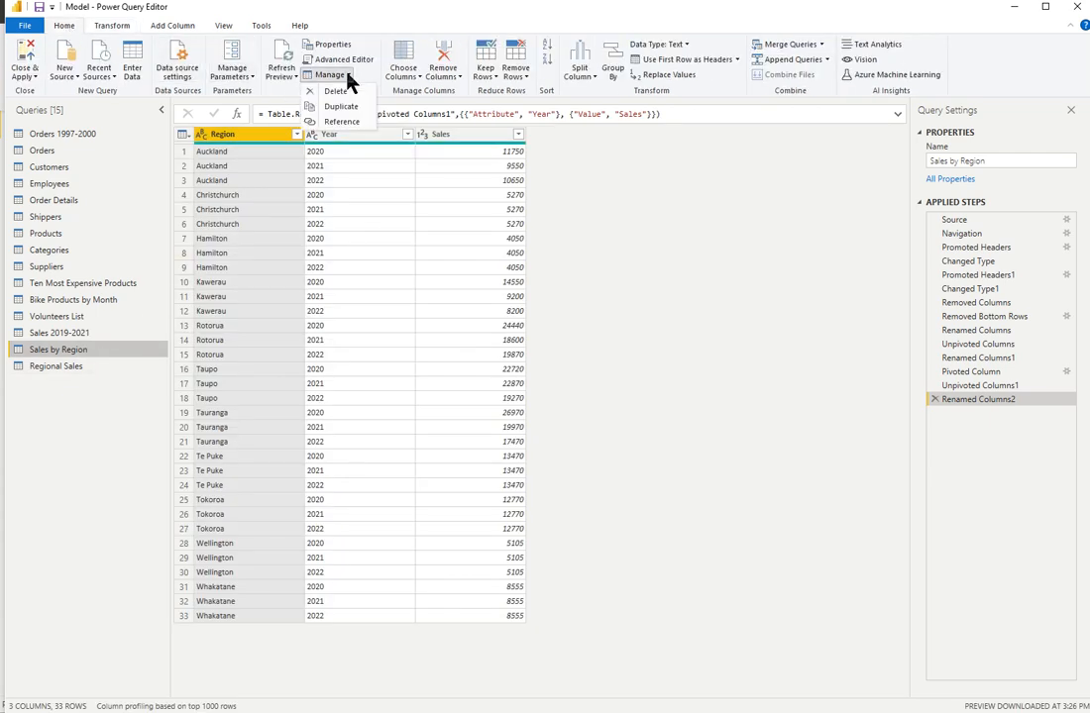
left_click(347, 122)
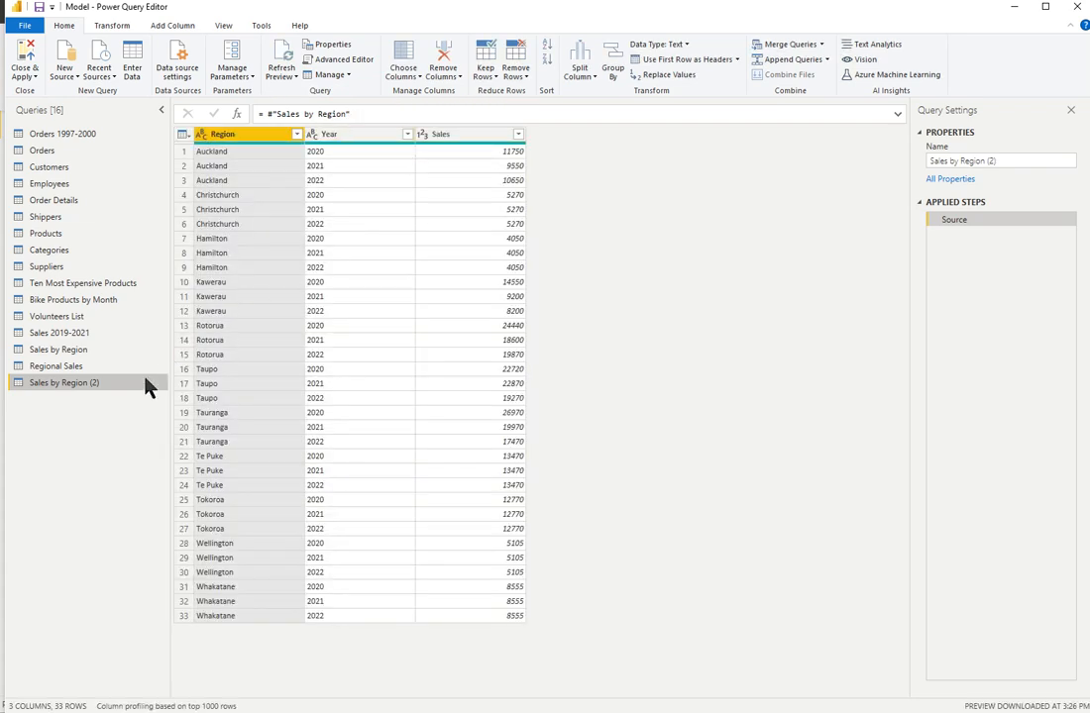
- Rename the new referenced query as Total Sales Figure
double_click(65, 384)
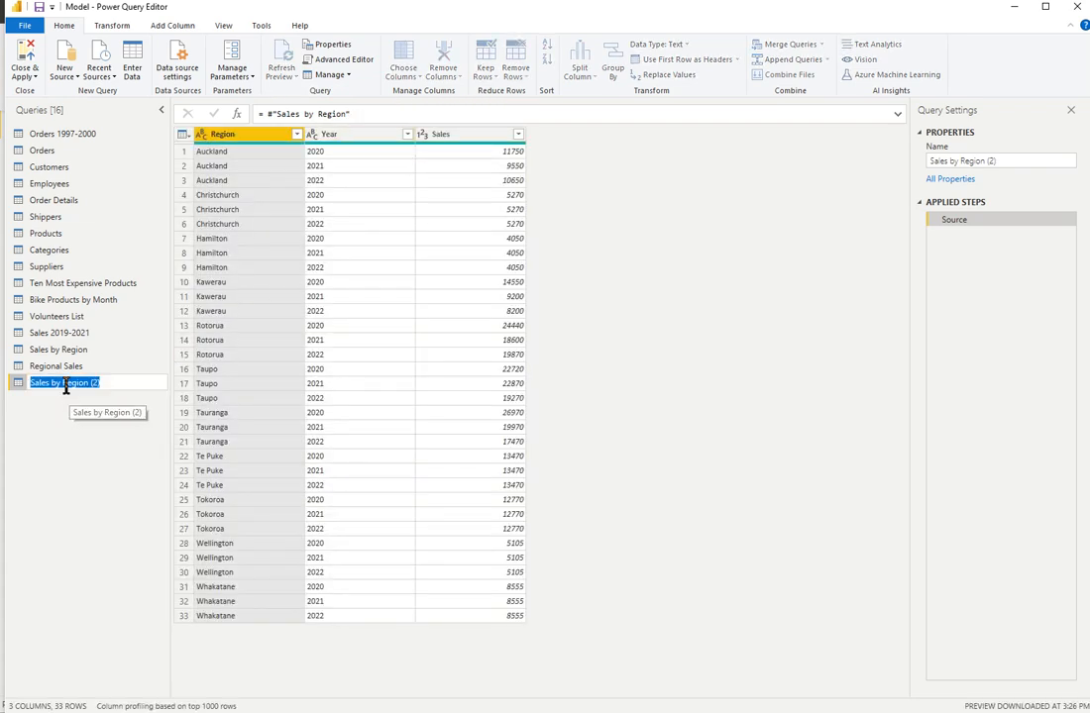
type("T")
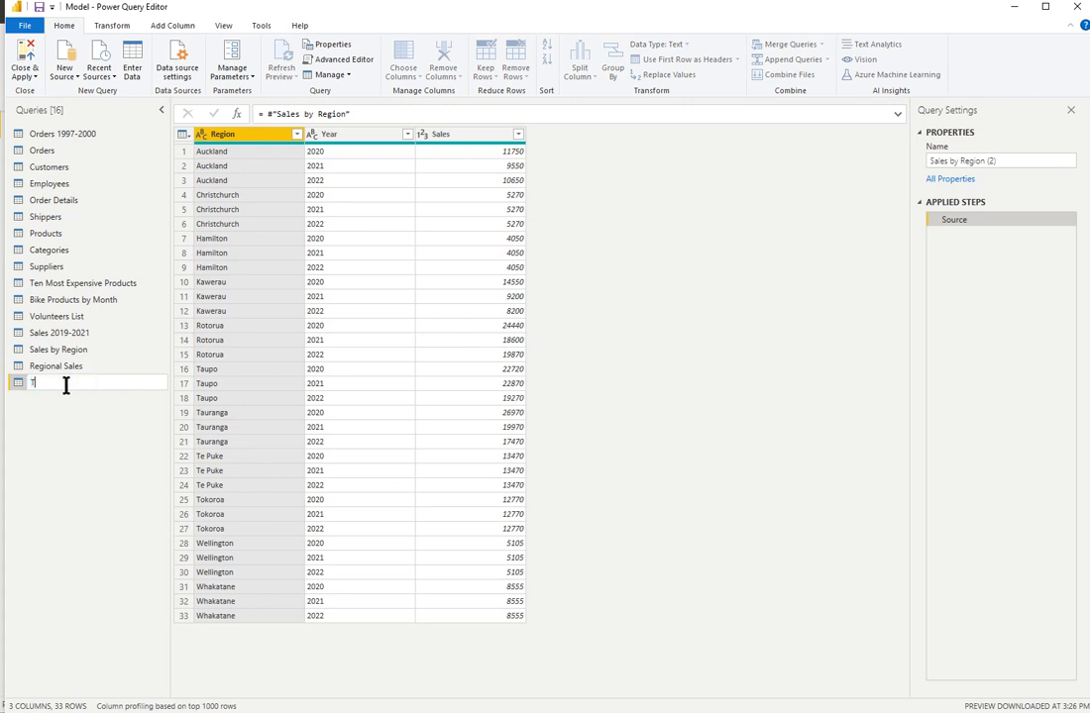
type("otal Sales Figures")
key("BackSpace")
key("Return")
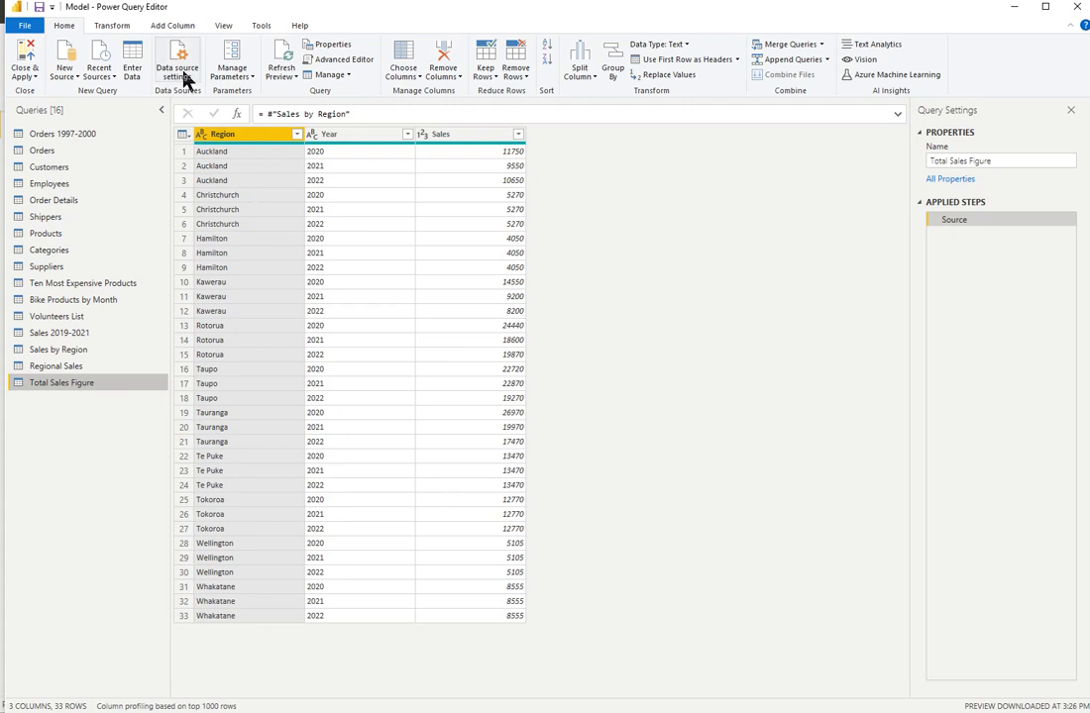
- Replace the Total Sales Figure table with a count of its rows
left_click(113, 27)
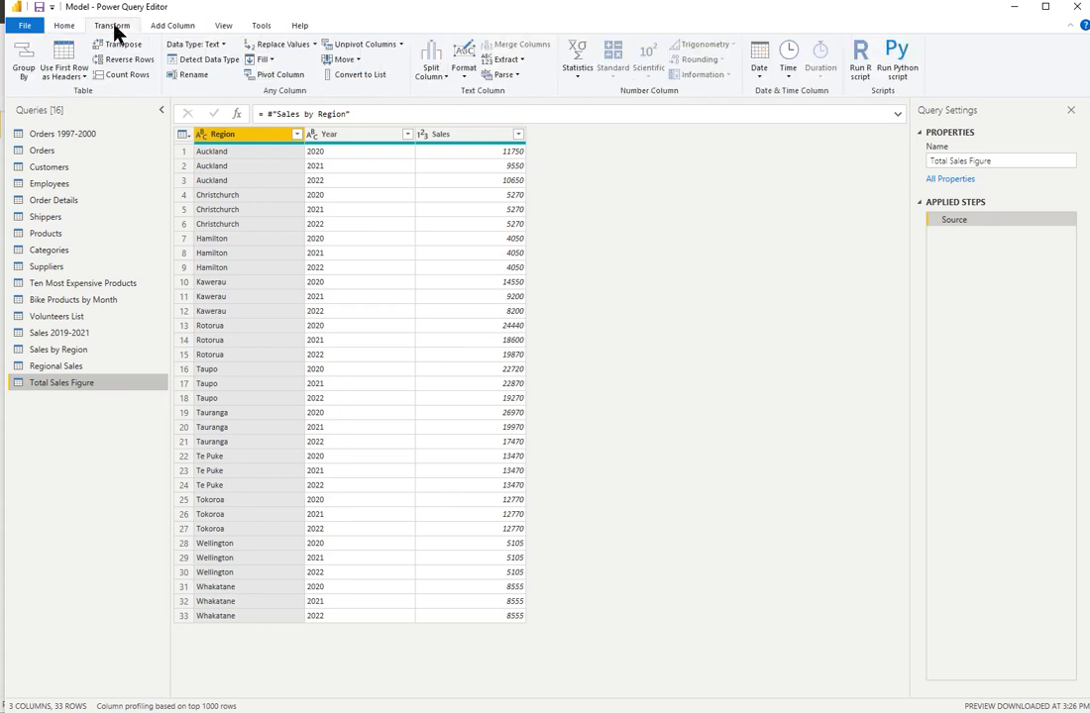
left_click(130, 77)
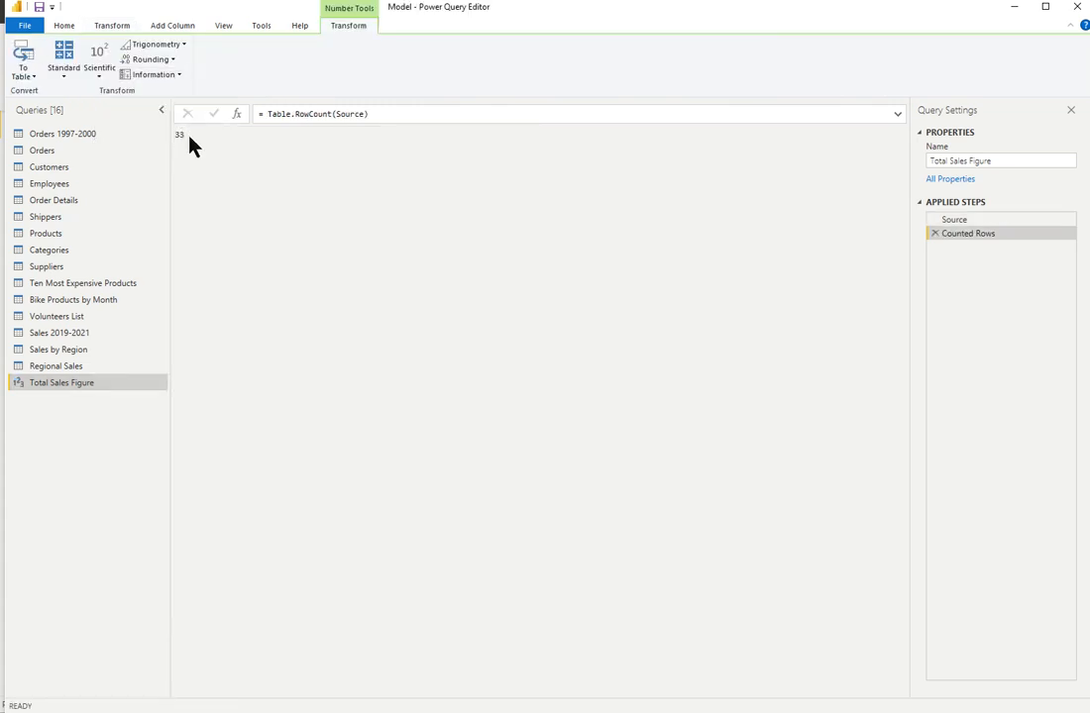